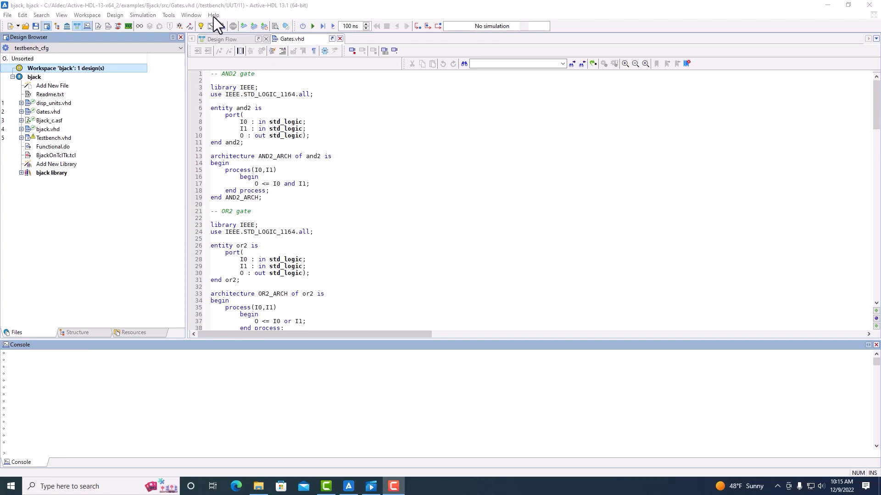
# Step: Look up the bjack design among the VHDL example designs and leave the example list without opening it
pyautogui.click(213, 15)
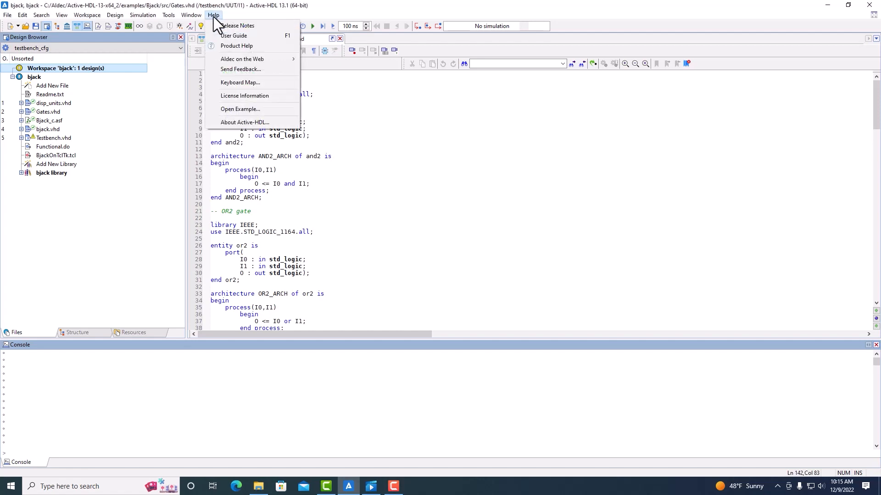
pyautogui.click(229, 108)
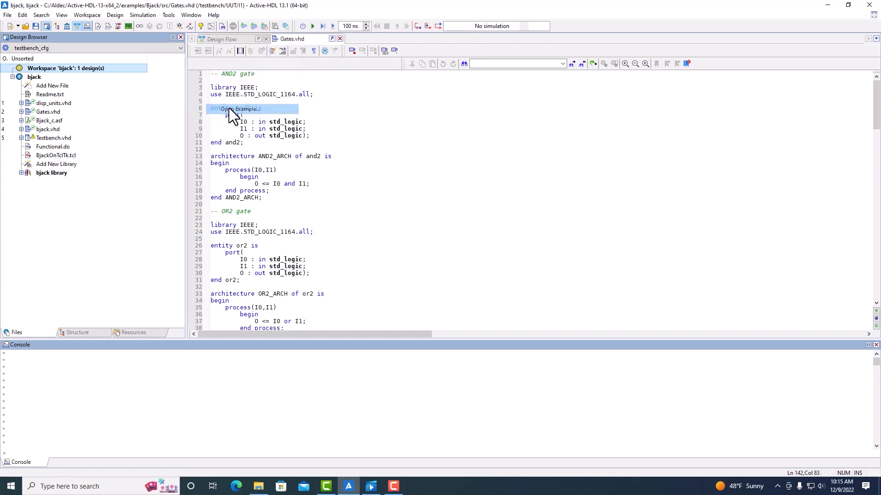
pyautogui.click(341, 277)
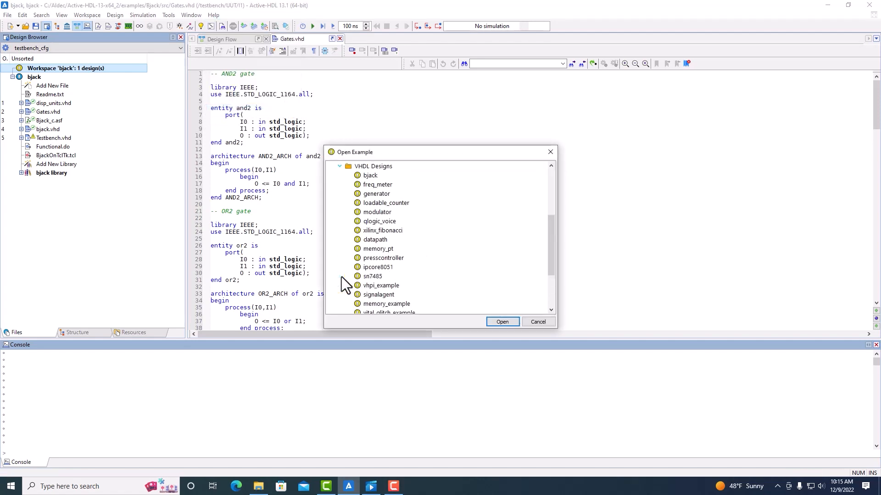
pyautogui.click(372, 175)
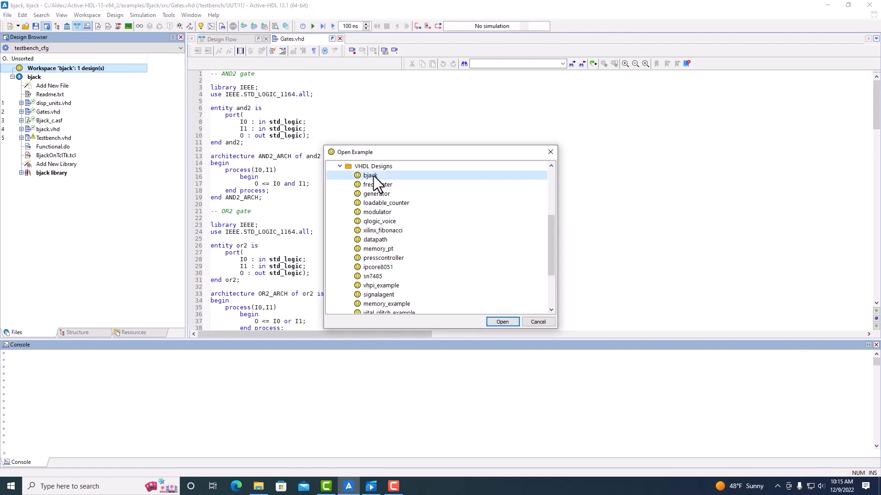
pyautogui.click(538, 322)
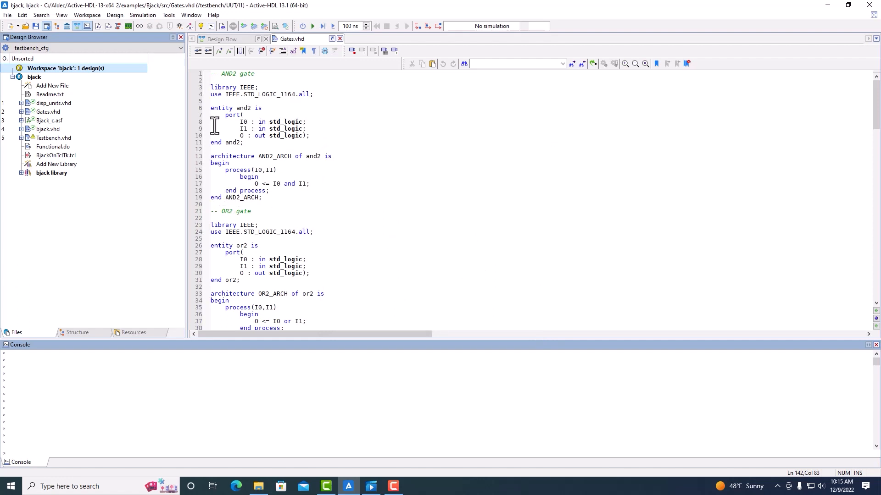
# Step: Check the ALINT-PRO installation directory in the linting preferences
pyautogui.click(169, 16)
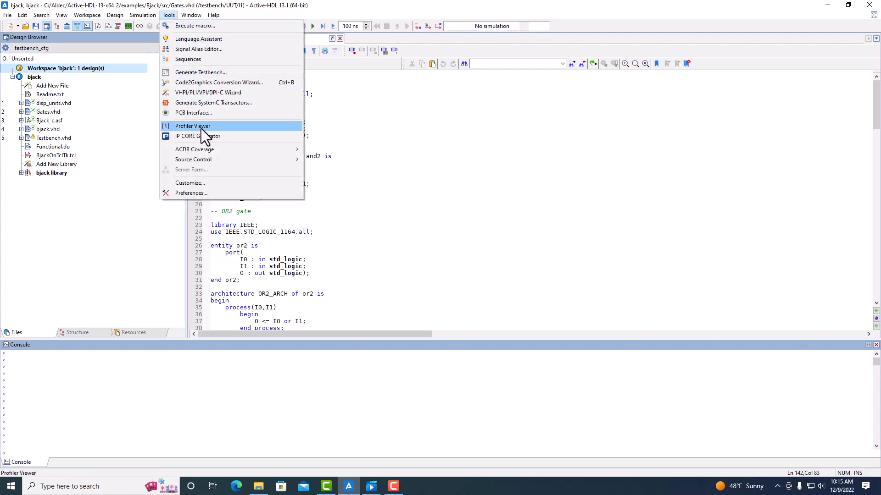
pyautogui.click(202, 193)
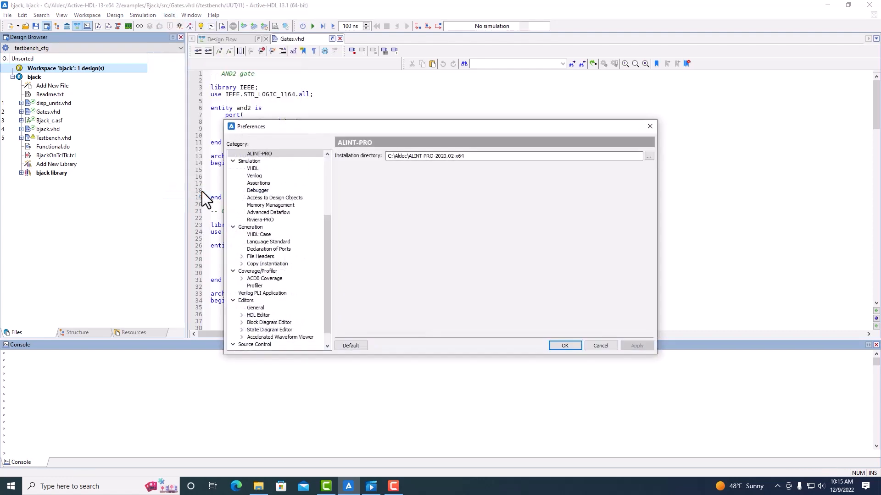
pyautogui.scroll(2, 274, 240)
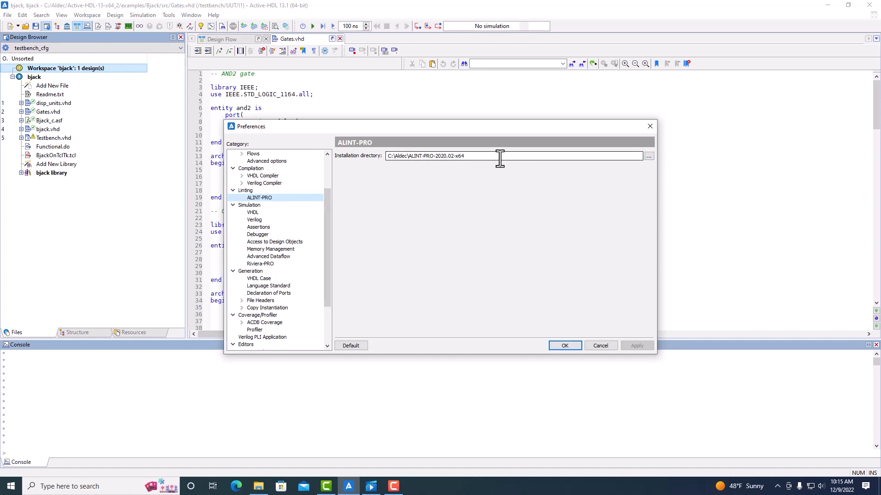
pyautogui.moveTo(470, 157); pyautogui.dragTo(383, 155)
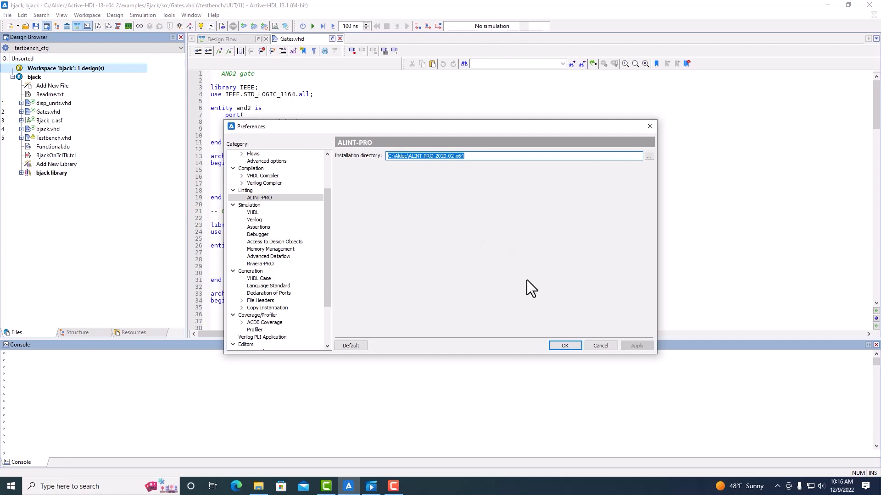
pyautogui.click(564, 345)
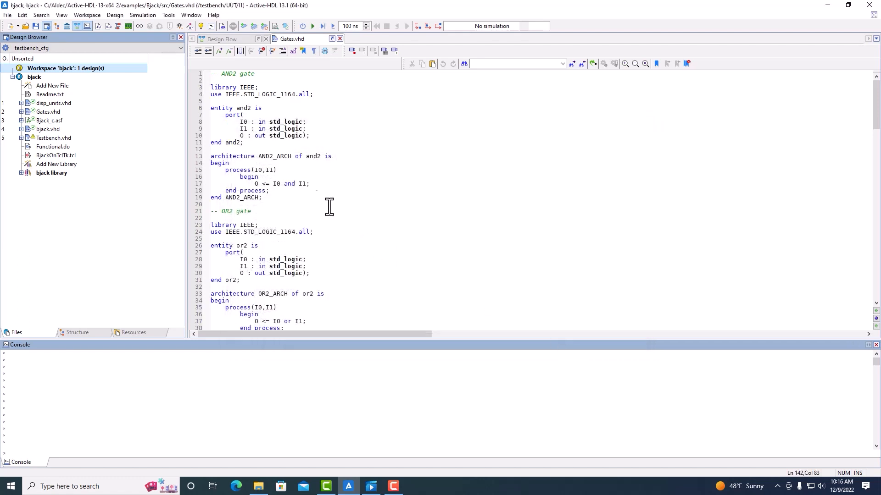
# Step: Run unit linting on Gates.vhd in the bjack design and check the linting message in the console
pyautogui.click(55, 115)
pyautogui.rightClick(55, 115)
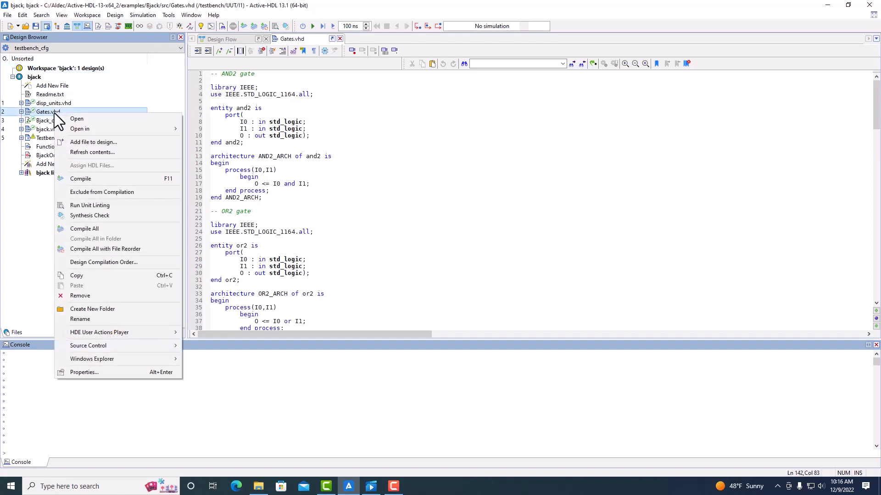
pyautogui.click(136, 206)
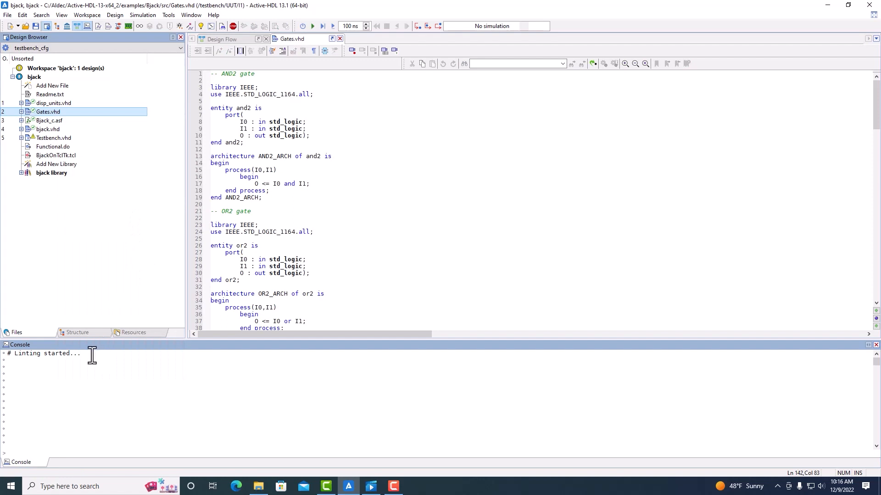
pyautogui.moveTo(85, 356); pyautogui.dragTo(6, 356)
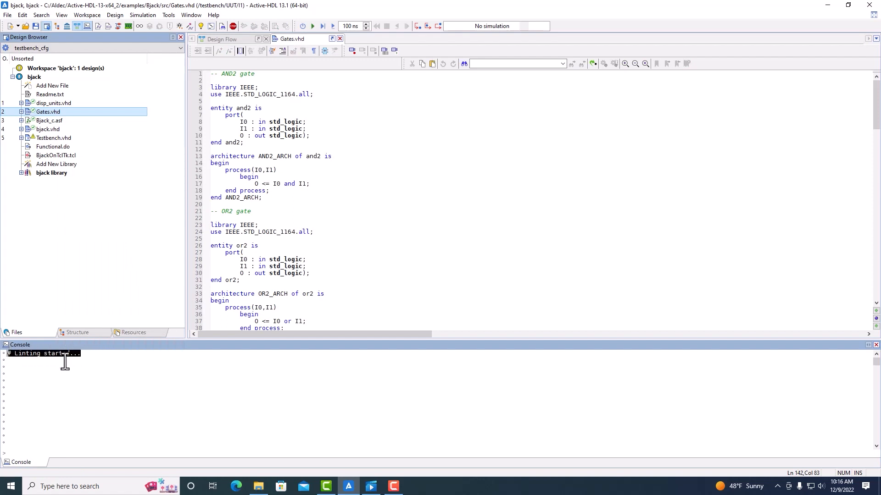
pyautogui.click(107, 357)
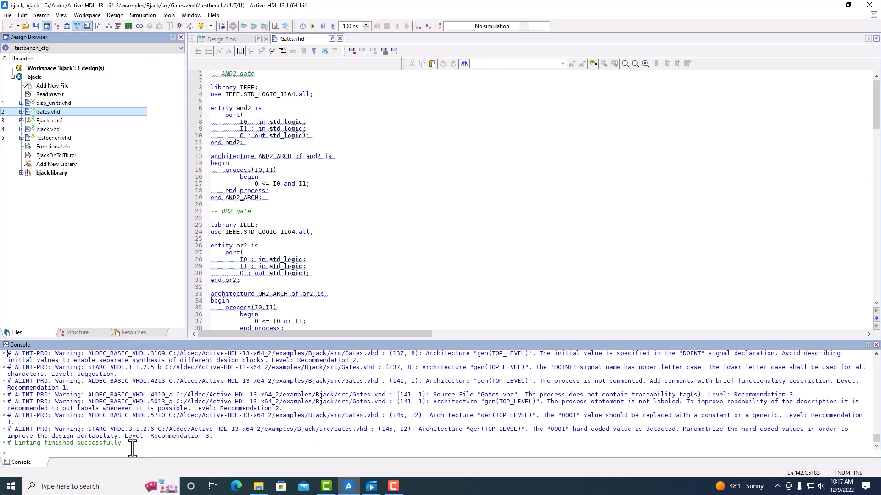
# Step: Review the linting messages for Gates.vhd and jump to the source line of the STARC_VHDL.1.1.6.1 warning about the TOP_LEVEL architecture name
pyautogui.moveTo(126, 444); pyautogui.dragTo(9, 443)
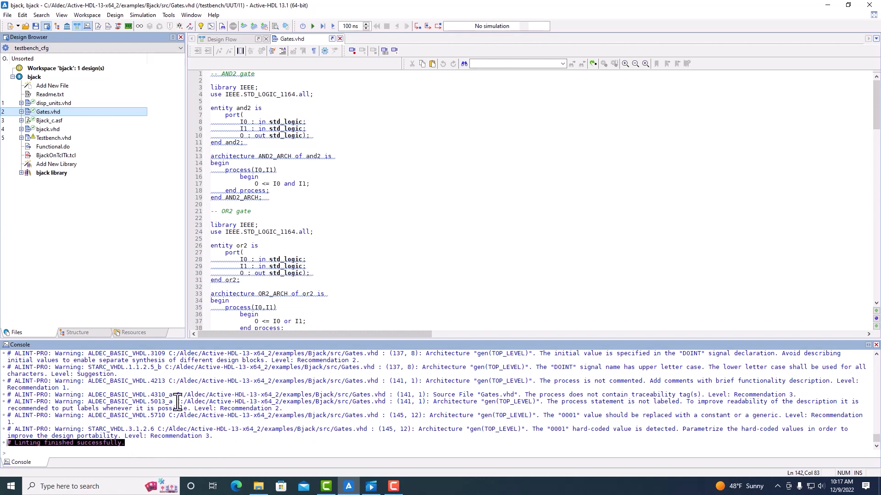
pyautogui.scroll(4, 177, 402)
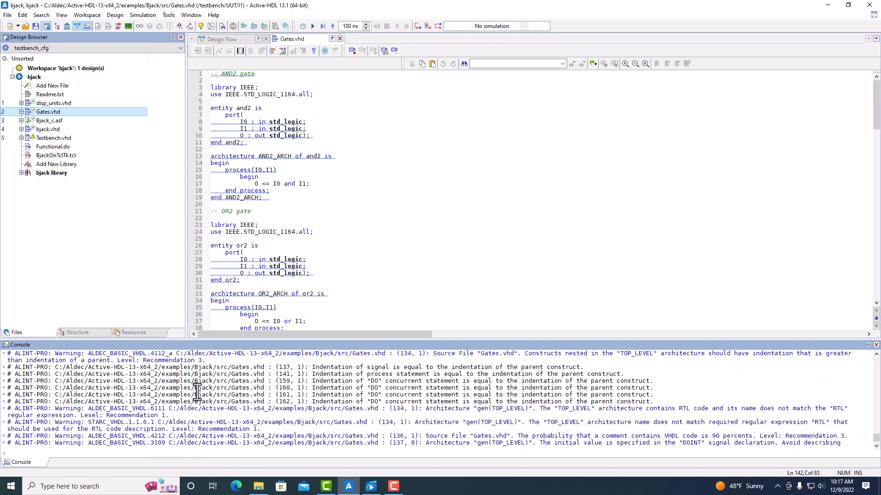
pyautogui.scroll(-4, 204, 392)
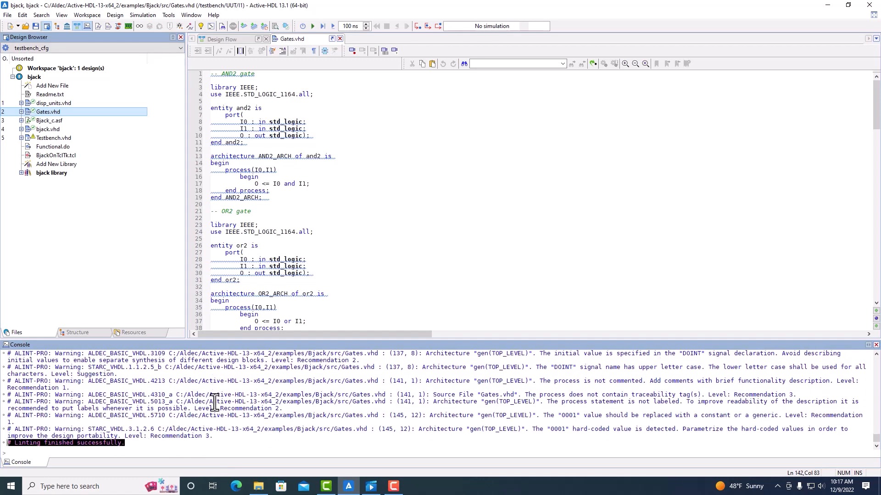
pyautogui.scroll(5, 214, 402)
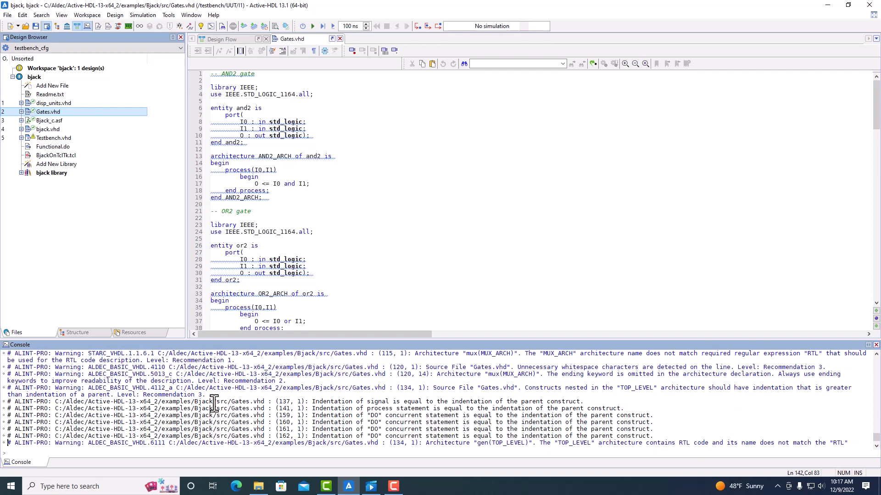
pyautogui.scroll(-4, 215, 403)
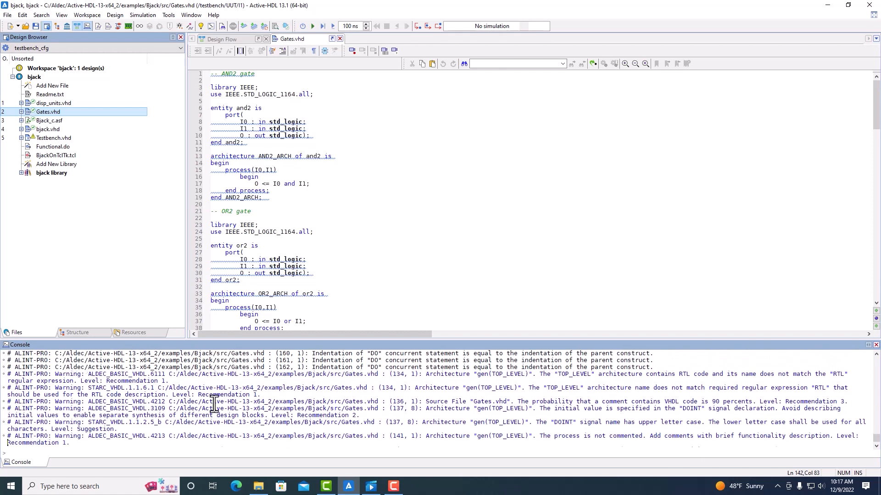
pyautogui.scroll(-1, 214, 404)
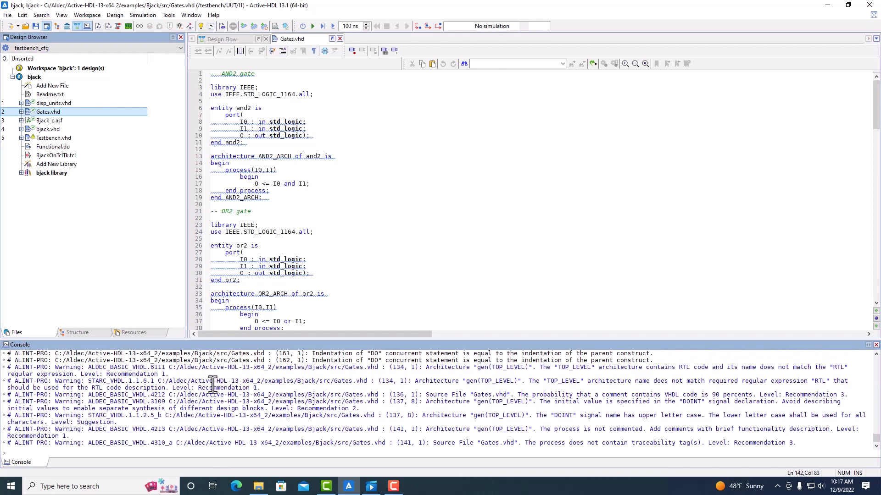
pyautogui.doubleClick(213, 384)
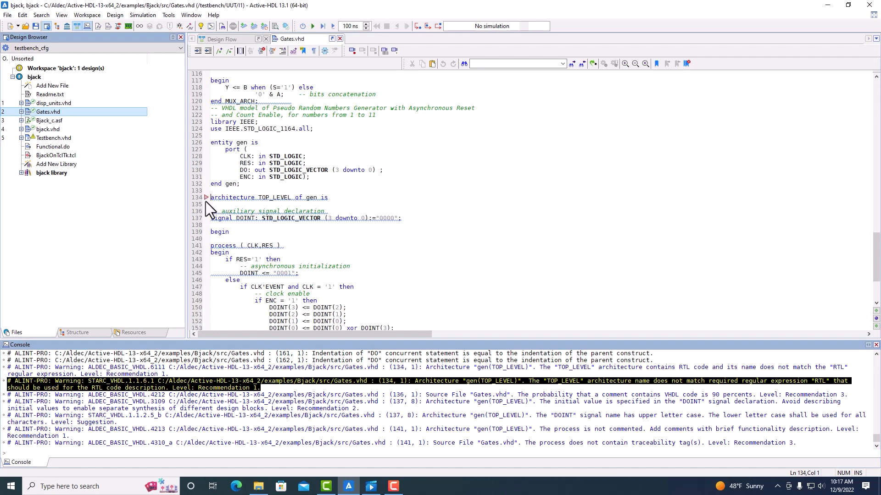
pyautogui.moveTo(219, 201)
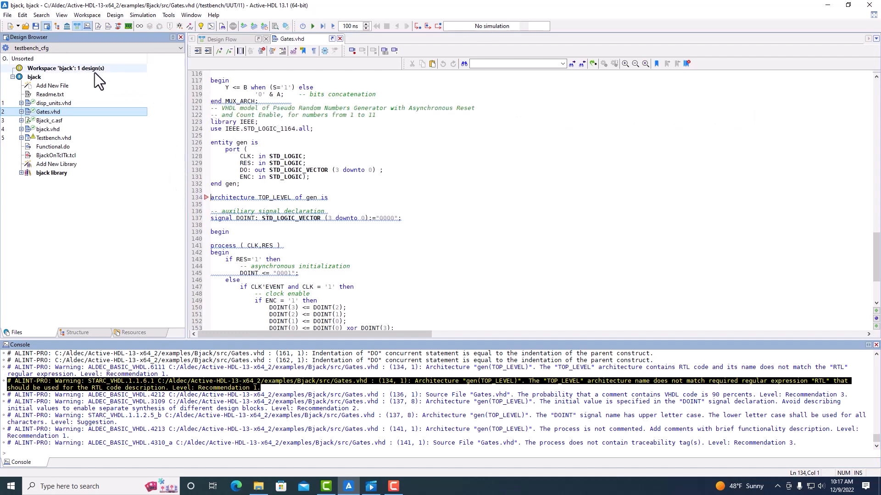
# Step: Open the ALINT-PRO project policy of the bjack workspace and switch to ALINT-PRO
pyautogui.rightClick(79, 70)
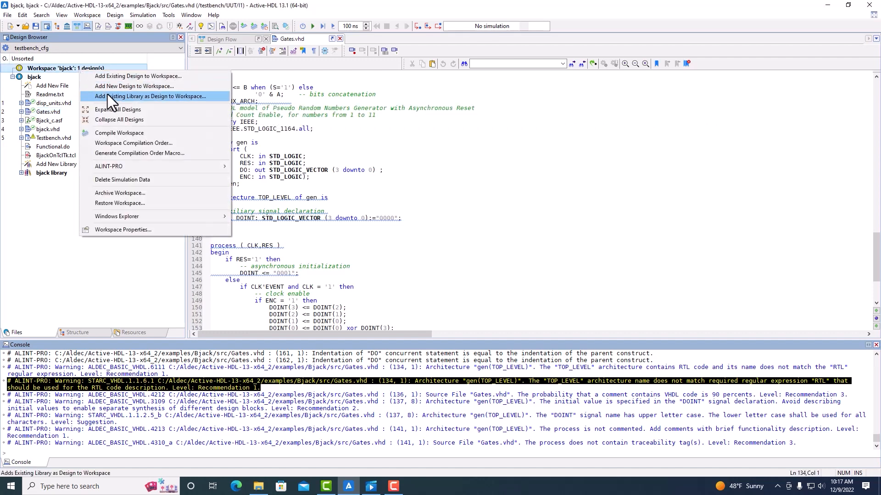
pyautogui.moveTo(139, 168)
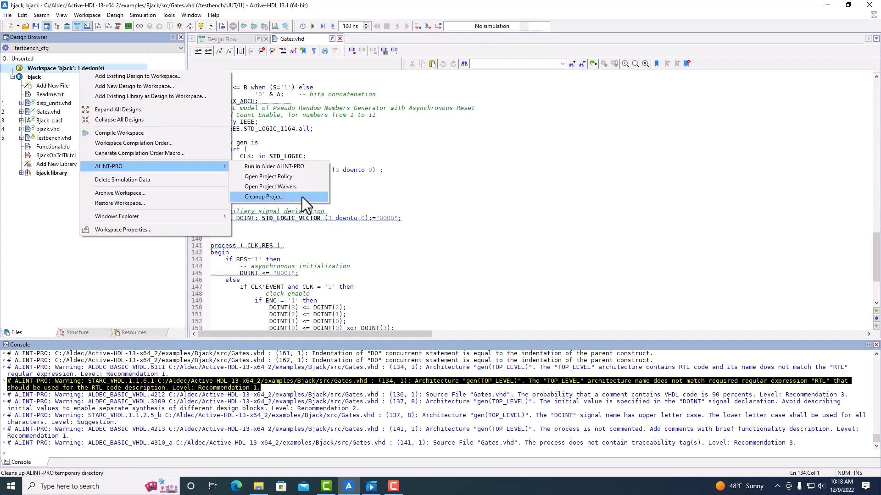
pyautogui.click(299, 180)
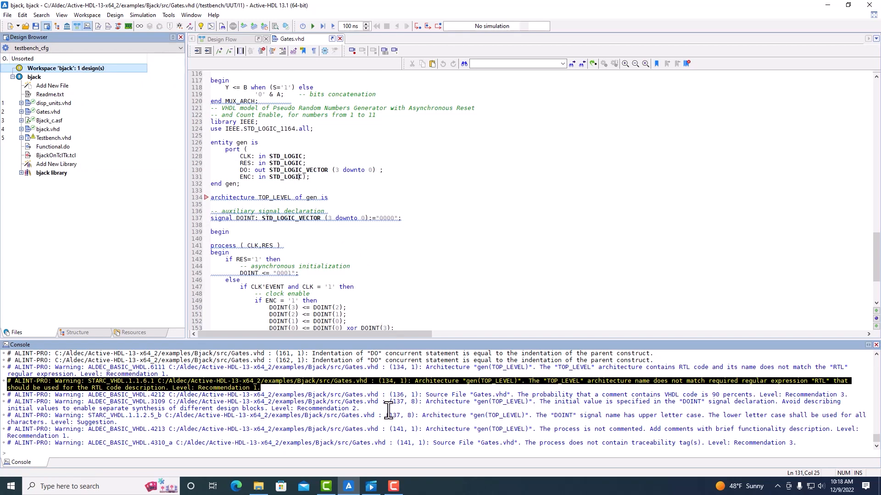
pyautogui.click(414, 488)
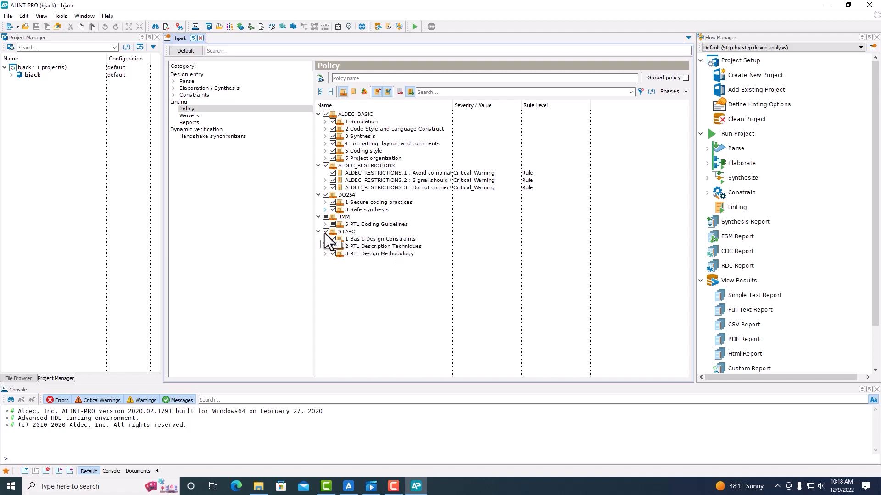
# Step: Look at the export options for the linting policy and leave them without saving a file
pyautogui.click(319, 78)
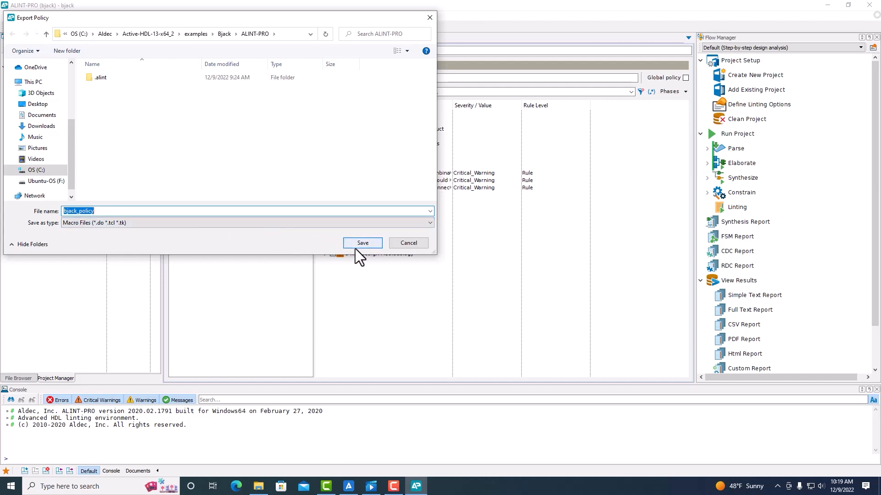
pyautogui.click(408, 243)
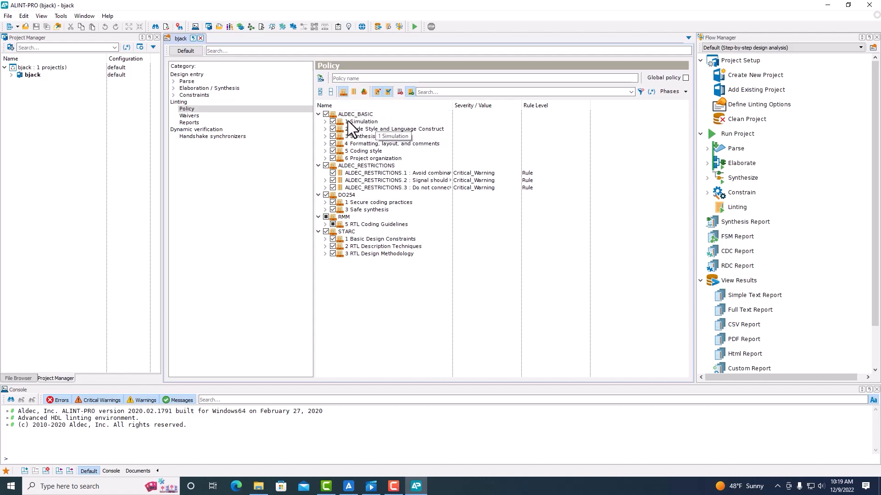
# Step: Disable the whole ALDEC_BASIC rule set in the linting policy, save the change and exit ALINT-PRO
pyautogui.click(326, 114)
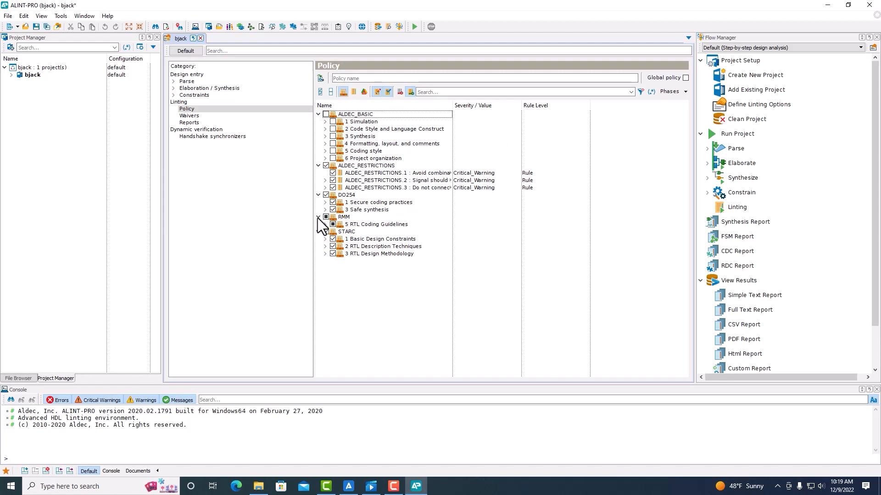
pyautogui.hotkey('ctrl', 's')
pyautogui.click(868, 5)
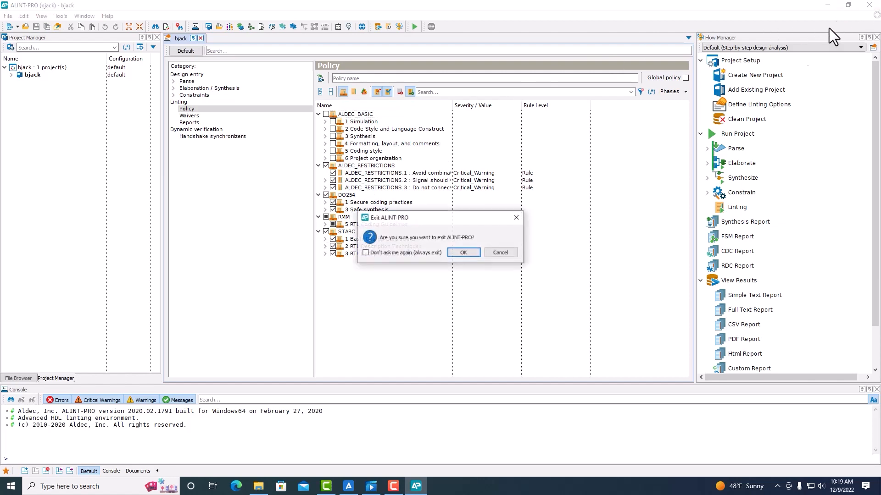
pyautogui.click(464, 253)
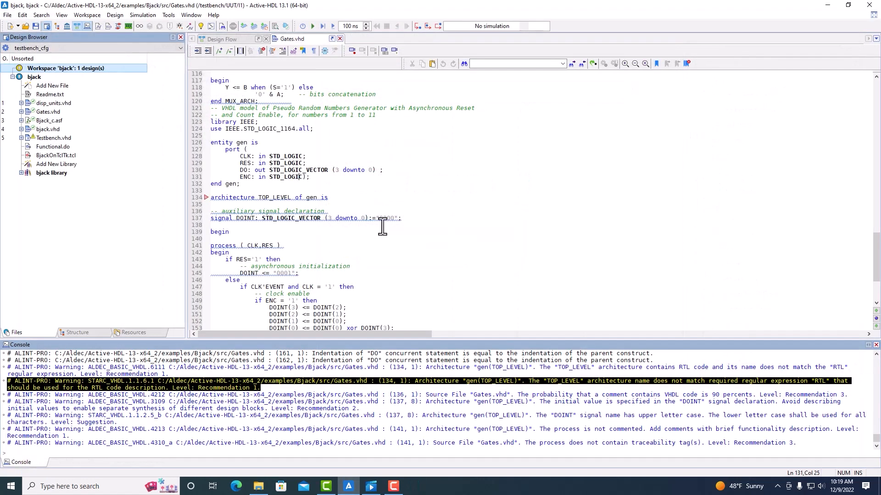
# Step: Run unit linting on Gates.vhd again with the changed policy
pyautogui.click(59, 112)
pyautogui.rightClick(62, 112)
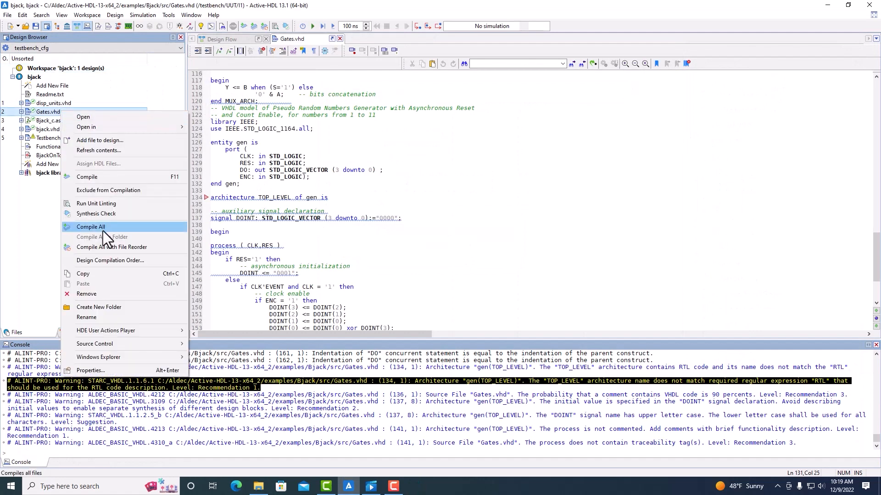
pyautogui.click(103, 204)
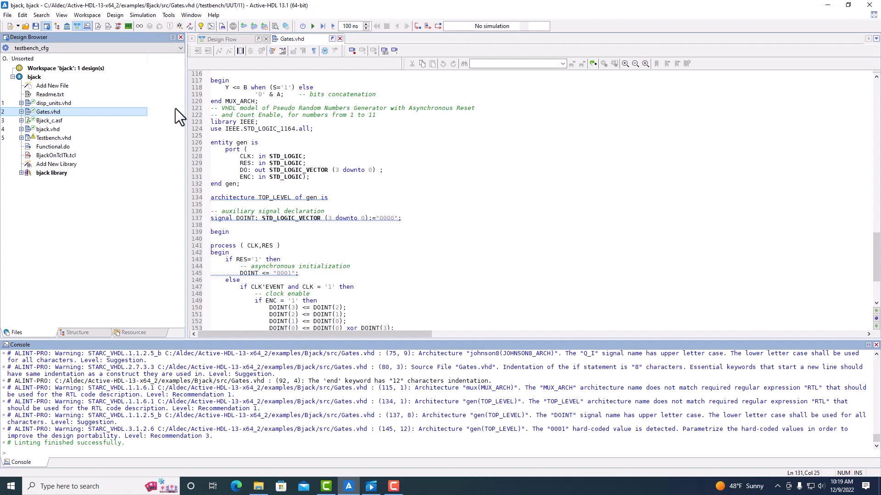
# Step: Open the bjack design settings and review the ALINT-PRO options for workspace linting and unit linting
pyautogui.click(116, 15)
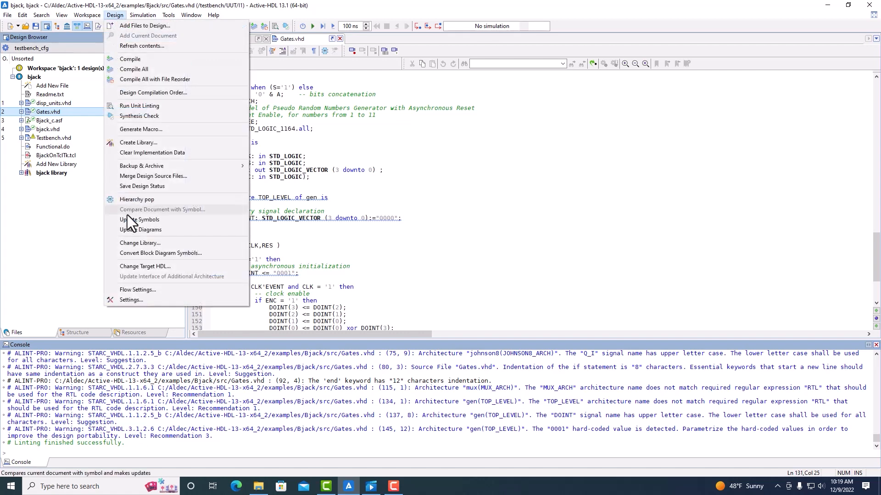
pyautogui.click(136, 301)
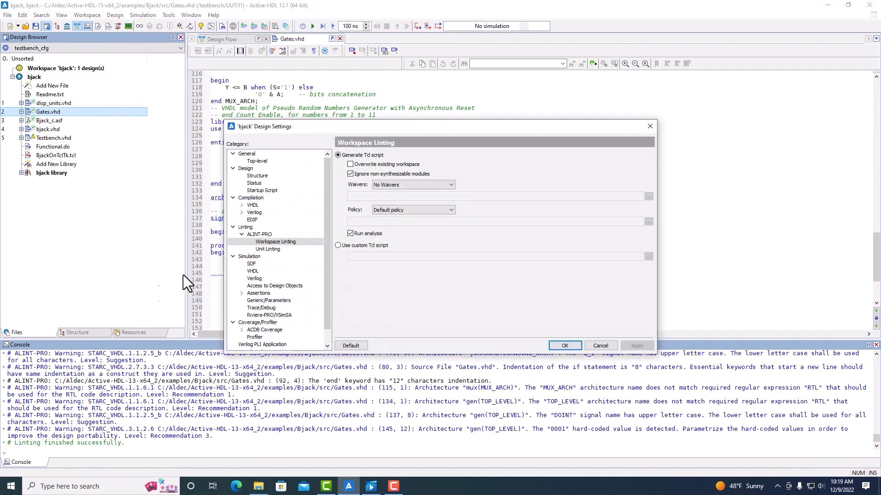
pyautogui.moveTo(284, 128); pyautogui.dragTo(281, 91)
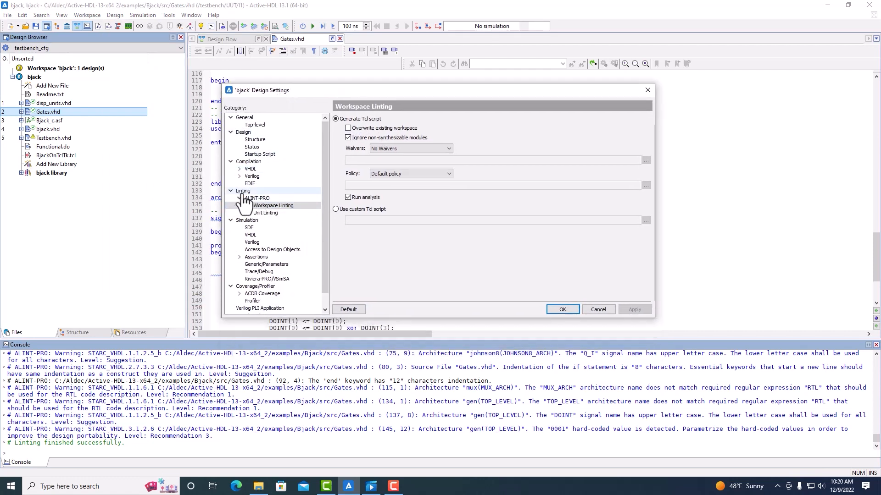
pyautogui.click(273, 206)
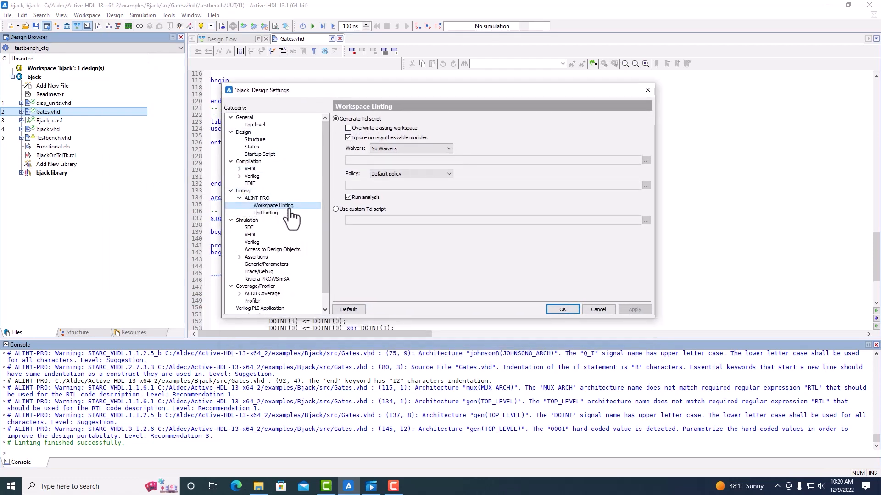
pyautogui.click(277, 213)
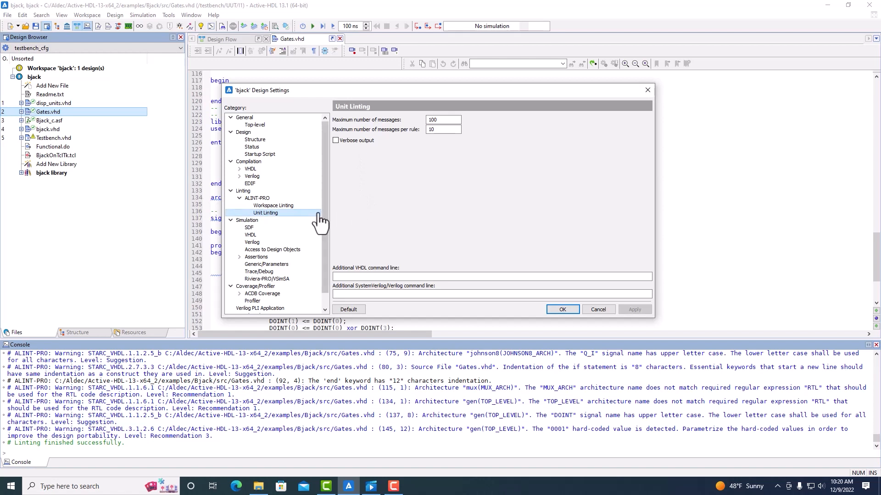
pyautogui.click(294, 206)
# Step: Enable verbose output in the ALINT-PRO unit linting settings, apply the change and close the design settings
pyautogui.click(293, 213)
pyautogui.click(337, 141)
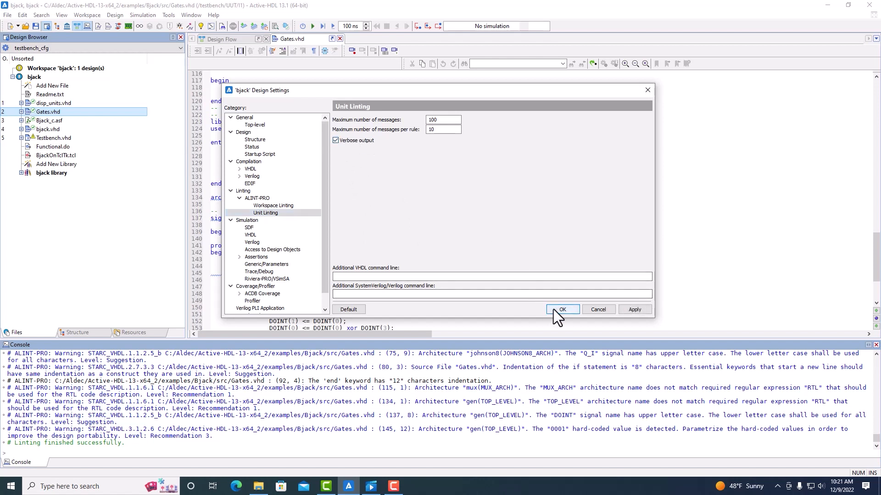
pyautogui.click(631, 312)
pyautogui.click(563, 310)
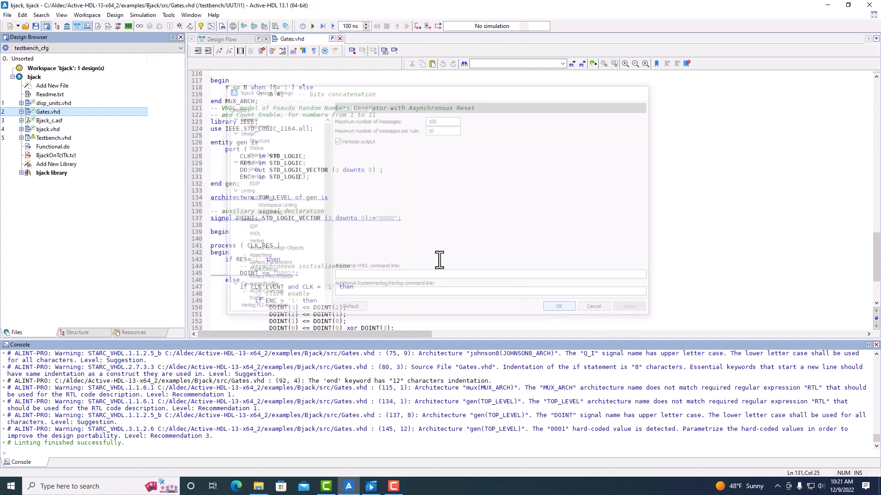
# Step: Run unit linting on Gates.vhd with verbose output enabled and look through the linting messages and the source code
pyautogui.rightClick(49, 114)
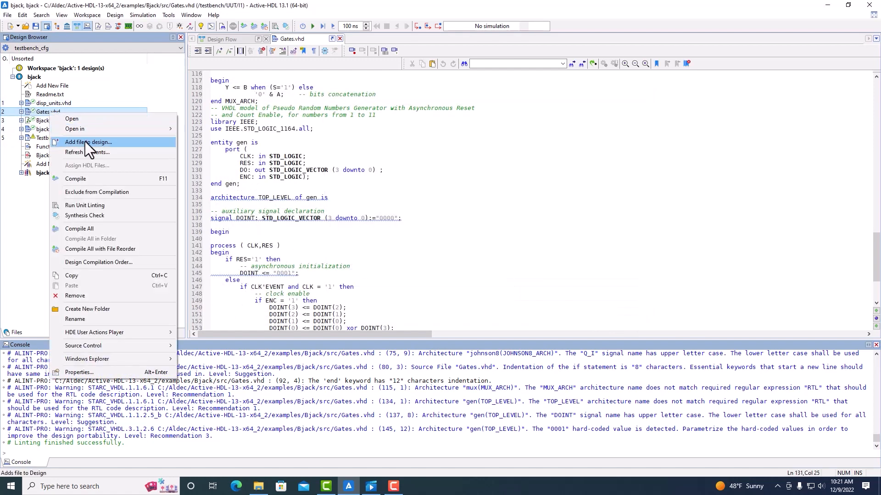
pyautogui.click(90, 205)
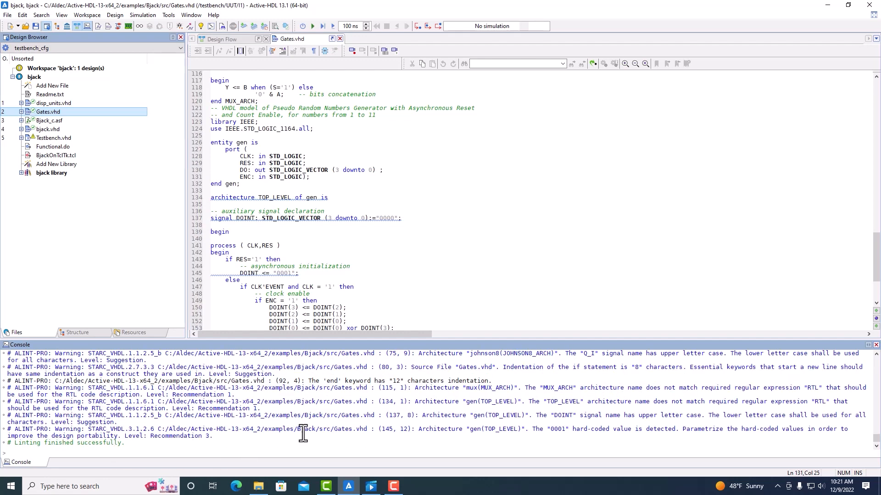
pyautogui.scroll(1, 230, 422)
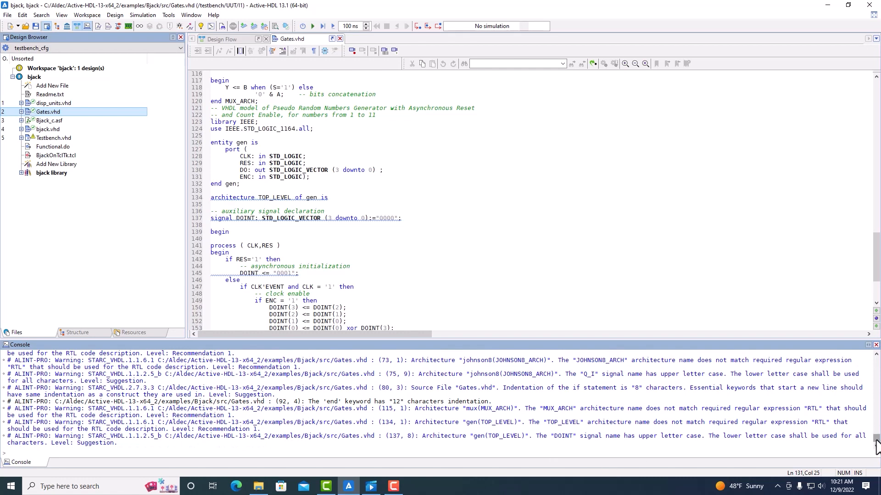
pyautogui.scroll(-4, 582, 282)
pyautogui.scroll(6, 505, 270)
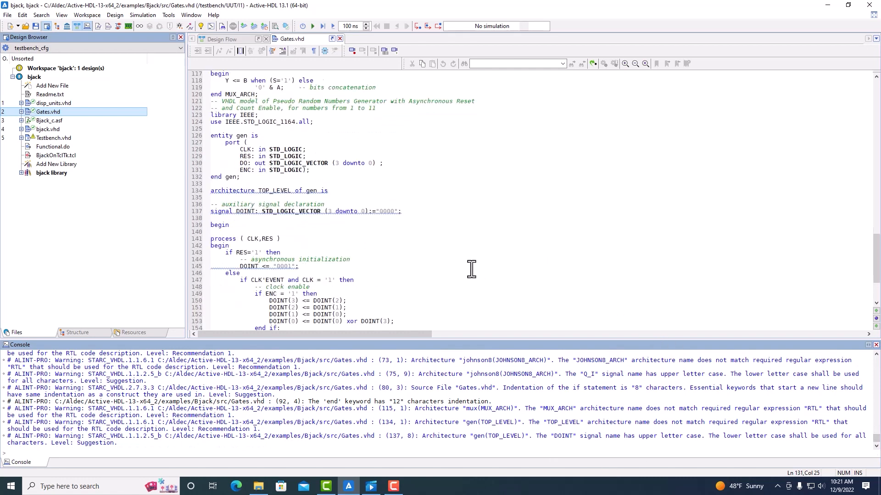